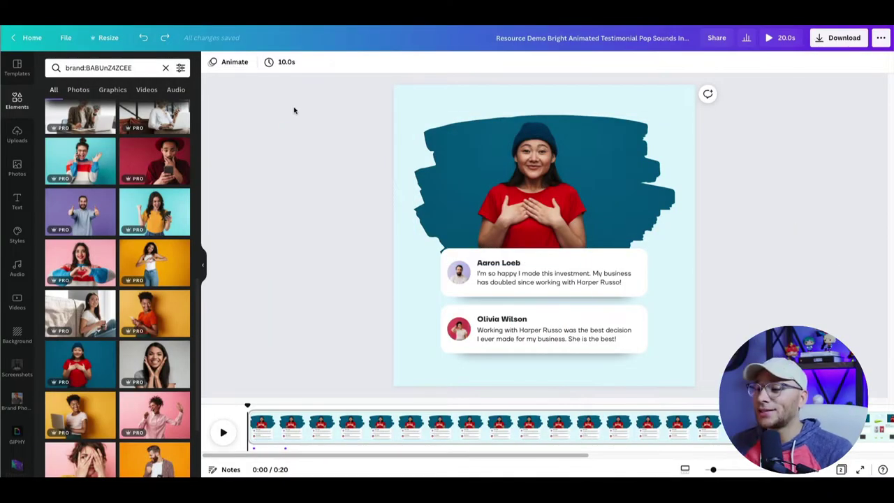
# Preview the finished testimonial animation for a few seconds and pause it
pyautogui.press('space')
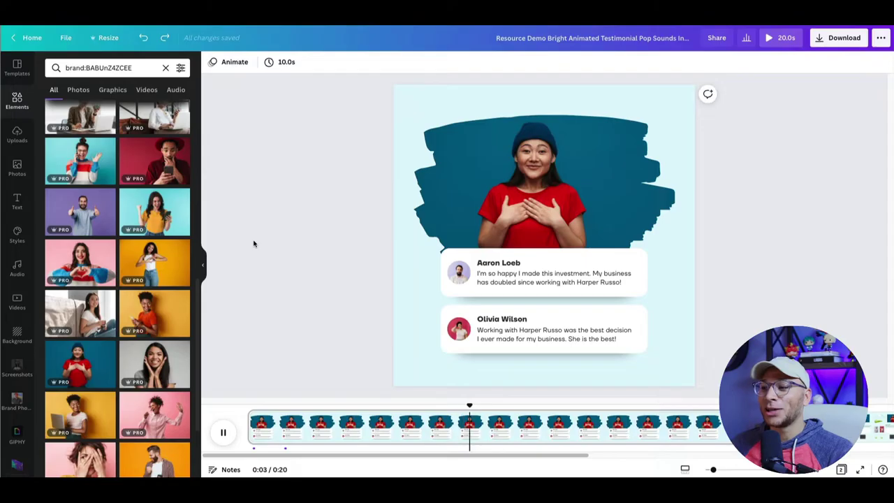
pyautogui.press('space')
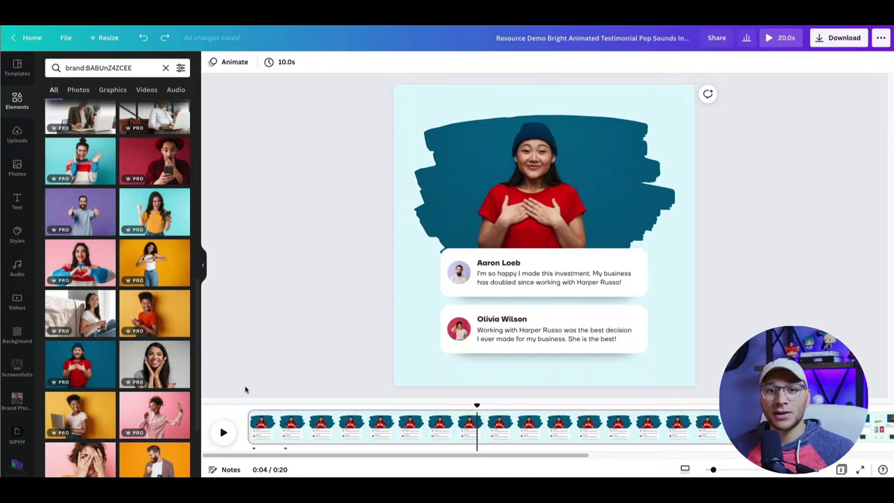
pyautogui.click(422, 427)
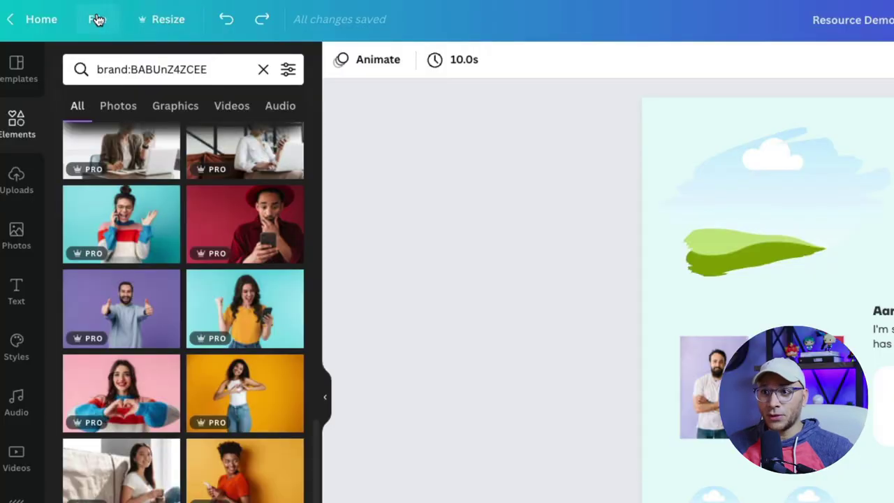
# Create a new blank Animated Social Media design
pyautogui.click(97, 20)
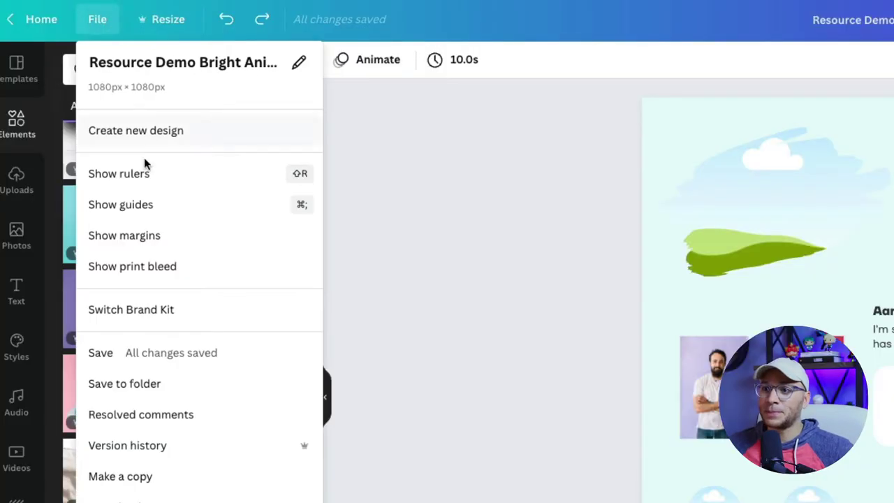
pyautogui.click(154, 138)
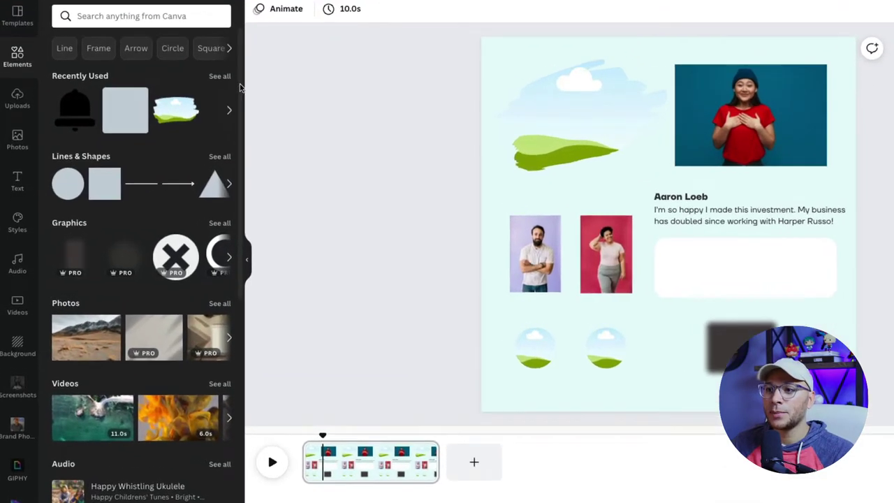
# Browse the Frames elements and search them for "brushstroke"
pyautogui.scroll(-6, 237, 223)
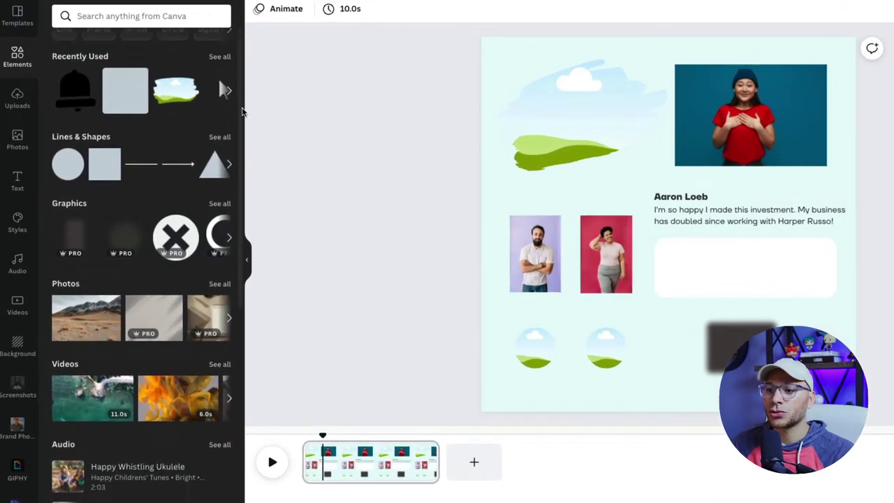
pyautogui.click(220, 371)
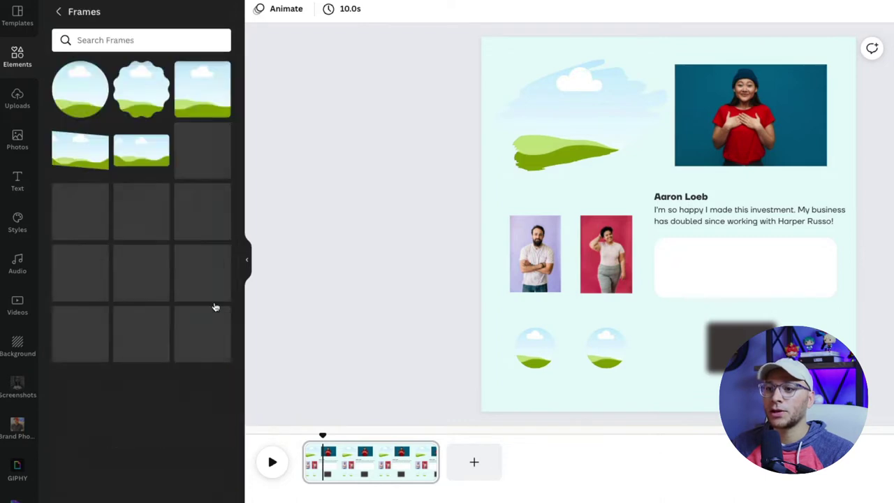
pyautogui.click(154, 32)
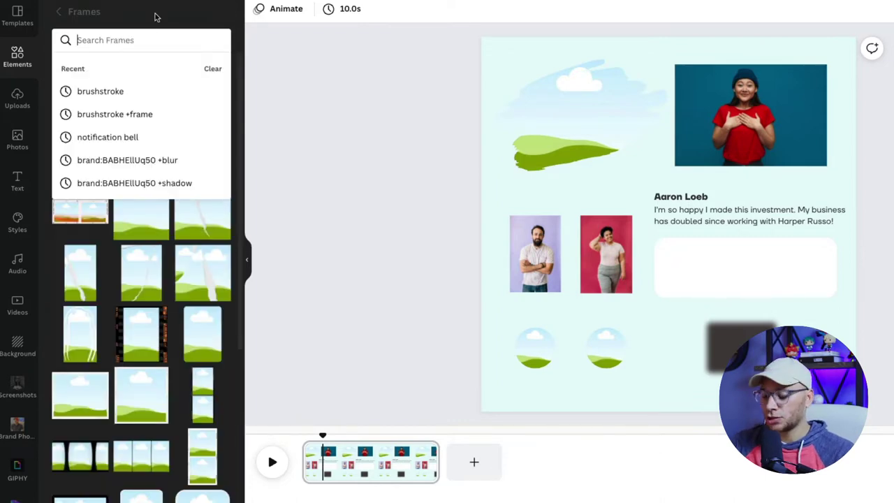
pyautogui.write('brushstroke')
pyautogui.press('Return')
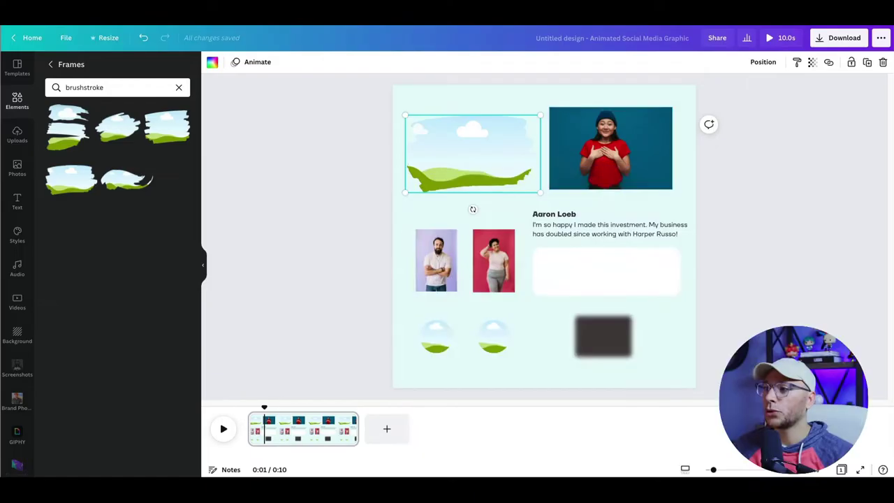
# Place the photo of the woman in red into the brushstroke frame, enlarge the frame and centre it horizontally on the page
pyautogui.moveTo(610, 148); pyautogui.dragTo(473, 154)
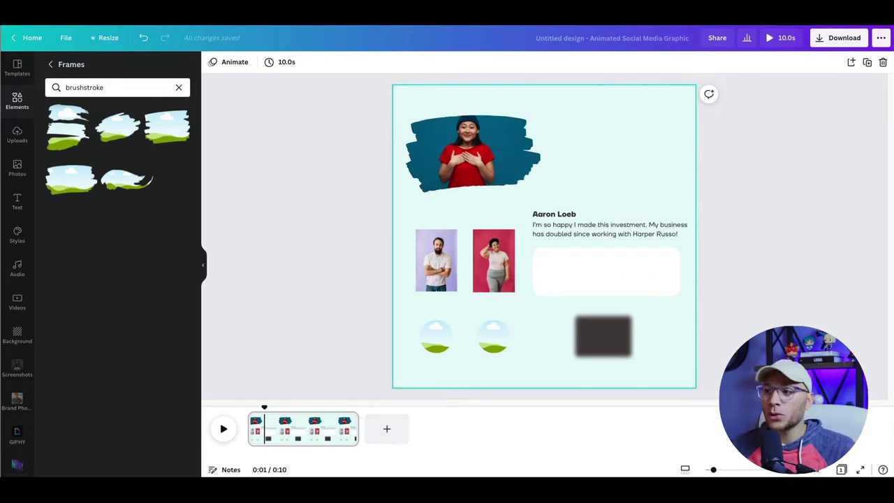
pyautogui.click(473, 154)
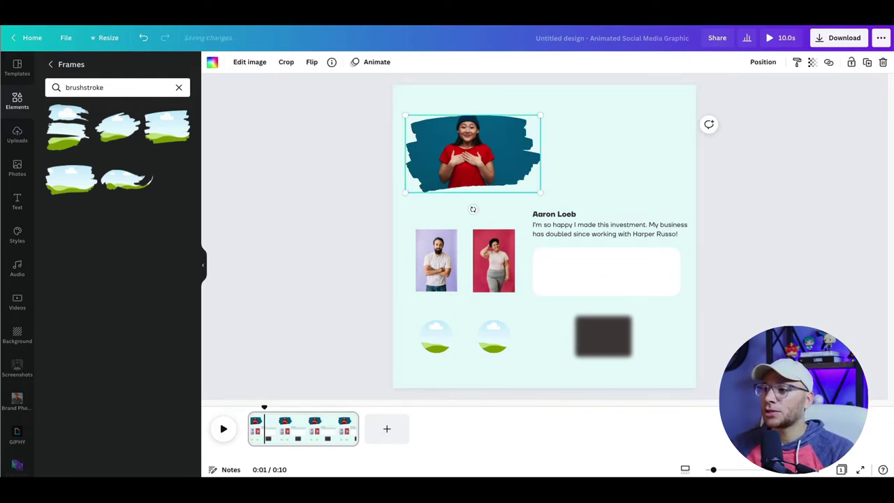
pyautogui.moveTo(540, 193); pyautogui.dragTo(643, 251)
pyautogui.moveTo(524, 165)
pyautogui.mouseDown()
pyautogui.moveTo(552, 160)
pyautogui.moveTo(545, 177)
pyautogui.mouseUp()
# Enlarge and reposition the woman's photo within the brushstroke frame, then apply the crop
pyautogui.doubleClick(545, 165)
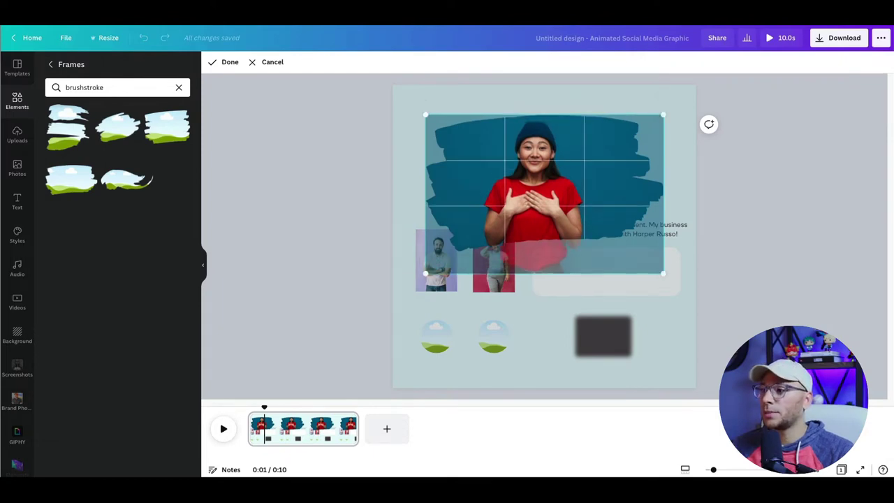
pyautogui.moveTo(664, 115); pyautogui.dragTo(682, 103)
pyautogui.moveTo(565, 166); pyautogui.dragTo(564, 176)
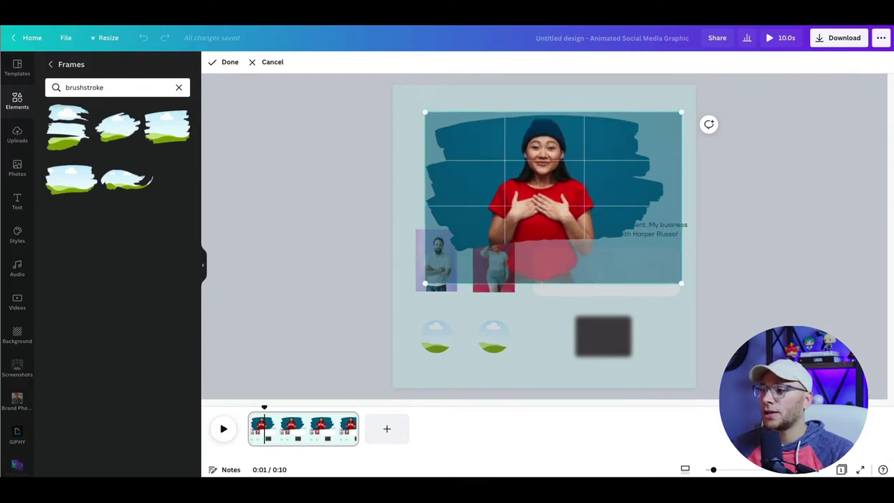
pyautogui.moveTo(682, 283); pyautogui.dragTo(689, 288)
pyautogui.press('Return')
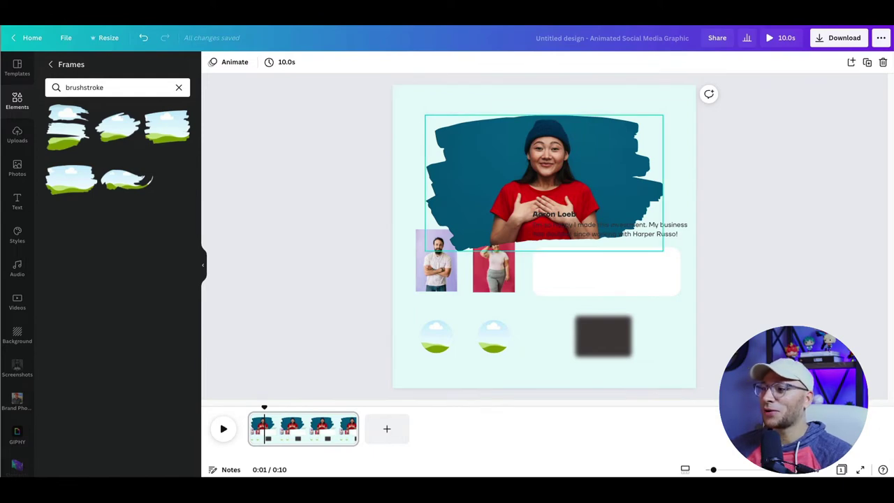
# Fill the first circle frame with the bearded man's photo and shift the crop to show his head and shoulders
pyautogui.moveTo(524, 303); pyautogui.dragTo(440, 271)
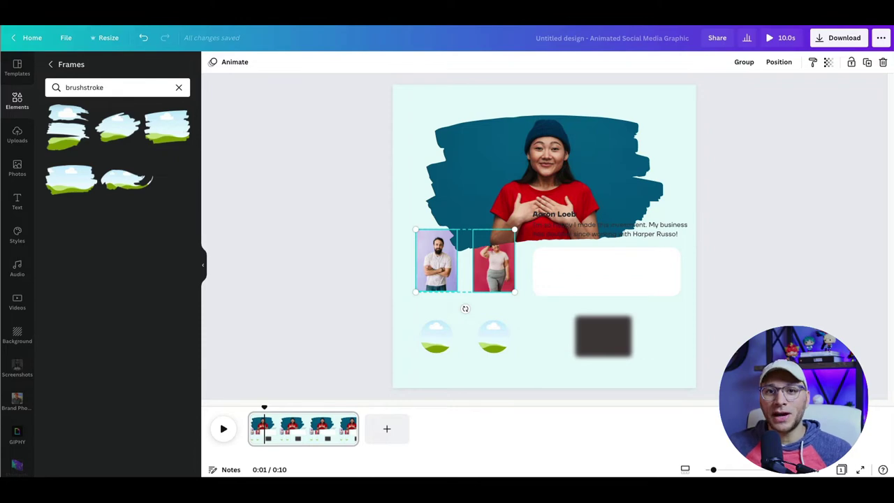
pyautogui.press('Escape')
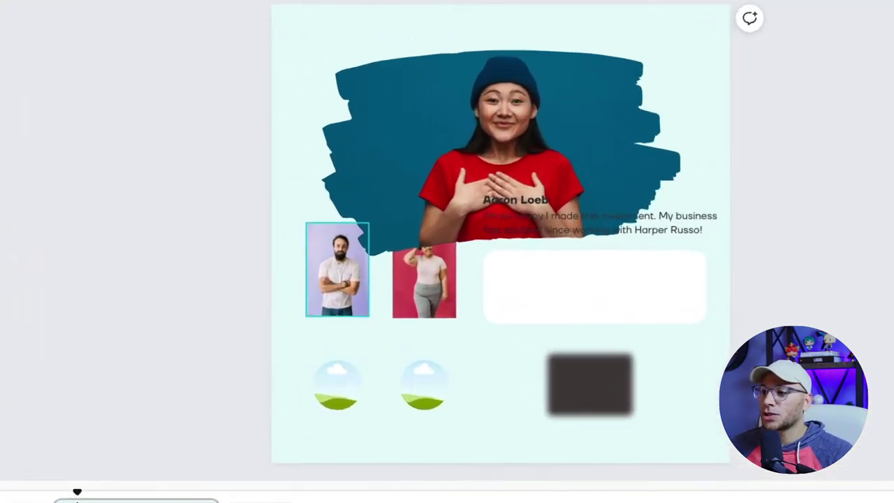
pyautogui.moveTo(437, 260); pyautogui.dragTo(437, 336)
pyautogui.doubleClick(338, 385)
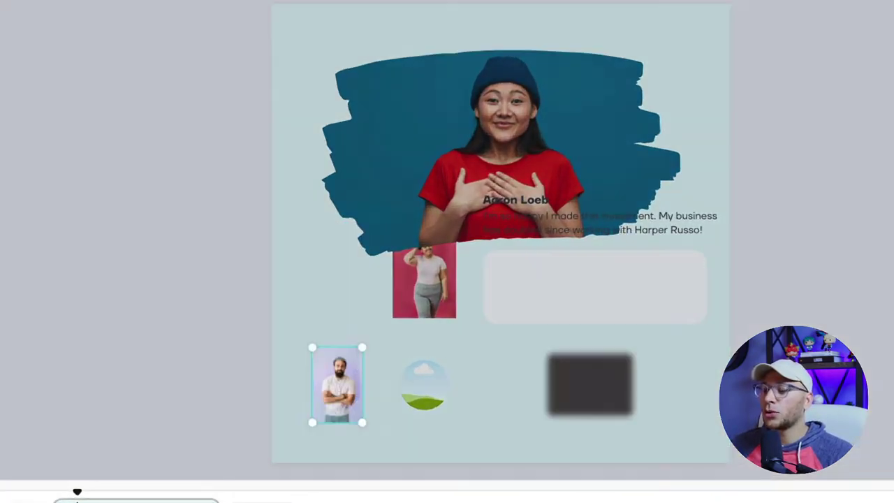
pyautogui.moveTo(338, 385); pyautogui.dragTo(338, 395)
# Fill the second circle frame with the photo on the pink background and shift the crop to the woman's upper body
pyautogui.click(425, 295)
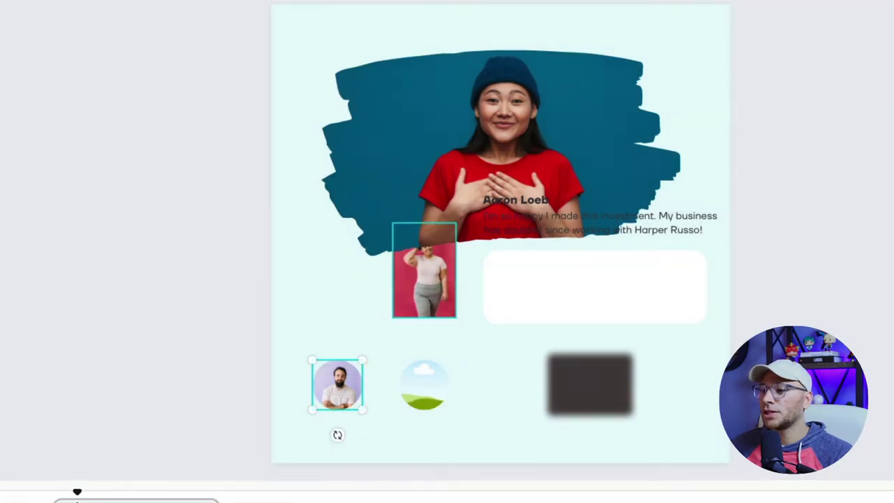
pyautogui.moveTo(425, 287); pyautogui.dragTo(425, 395)
pyautogui.doubleClick(425, 385)
pyautogui.moveTo(425, 396); pyautogui.dragTo(425, 394)
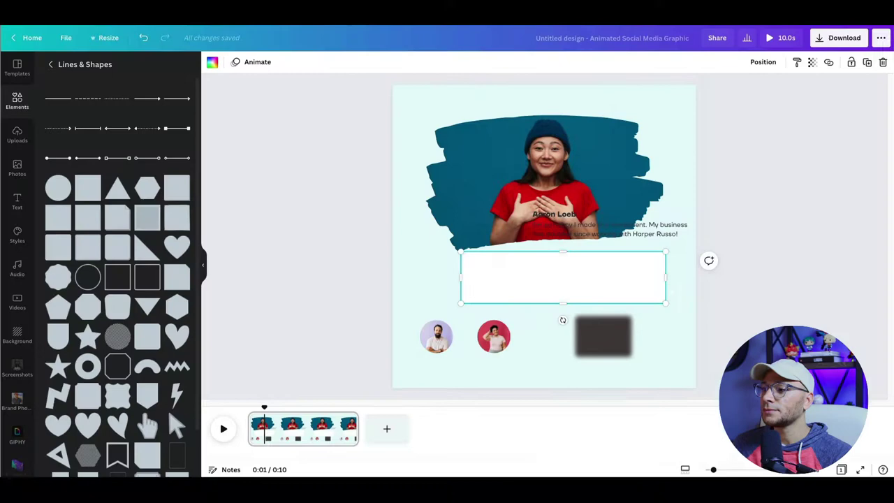
# Resize the white rounded rectangle into a card centred over the brushstroke photo's lower edge and place the testimonial text on it
pyautogui.moveTo(461, 277); pyautogui.dragTo(528, 279)
pyautogui.click(421, 285)
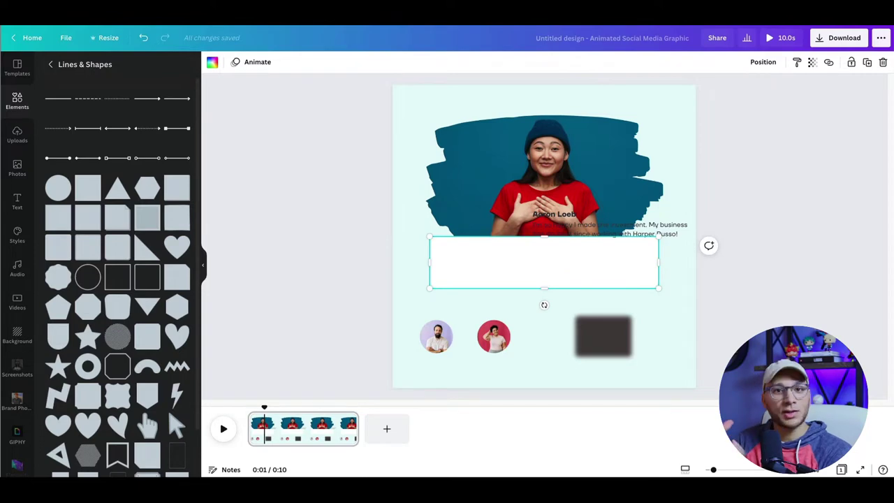
pyautogui.click(727, 276)
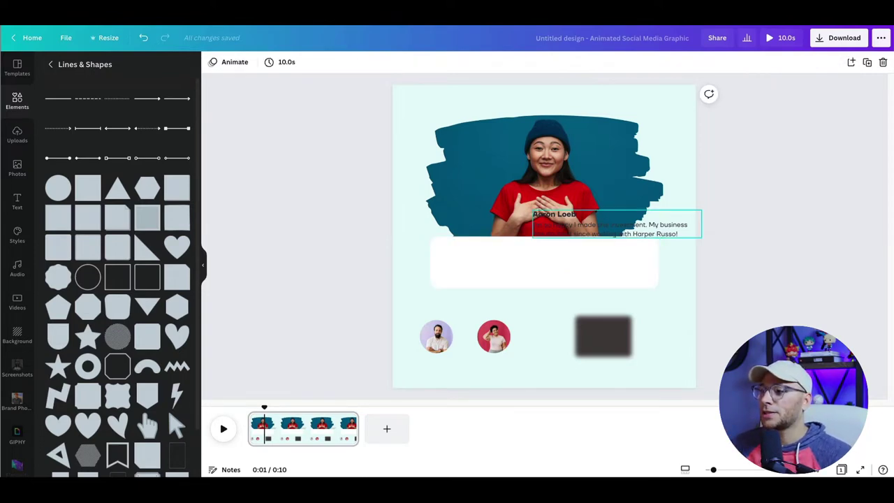
pyautogui.moveTo(615, 224); pyautogui.dragTo(566, 262)
pyautogui.click(709, 268)
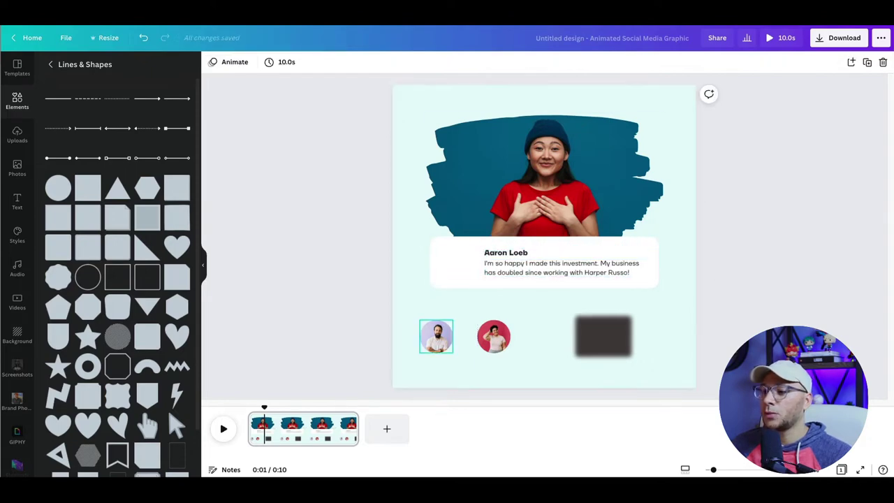
# Place the man's circular portrait beside the testimonial text on the white card and bring it forward
pyautogui.moveTo(436, 337); pyautogui.dragTo(455, 262)
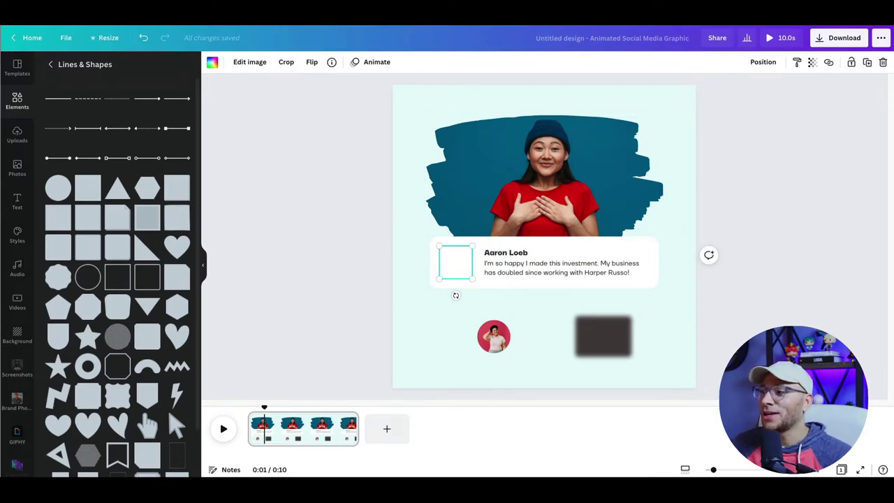
pyautogui.click(763, 61)
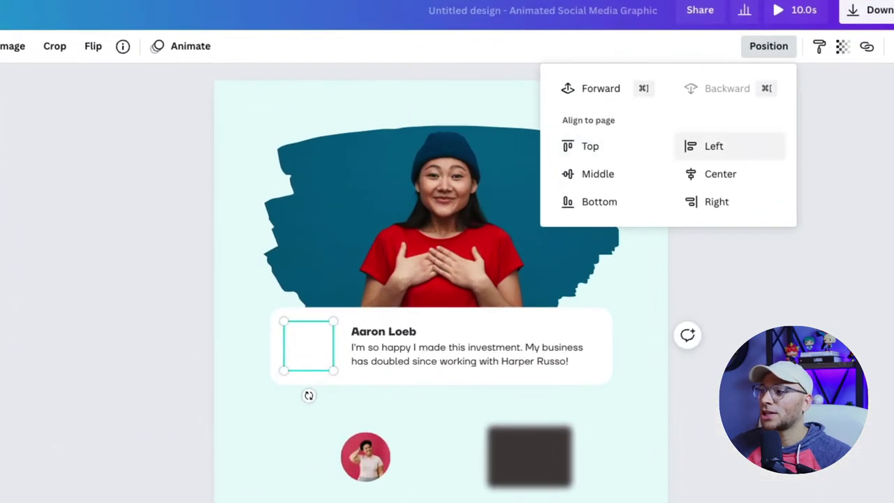
pyautogui.click(594, 88)
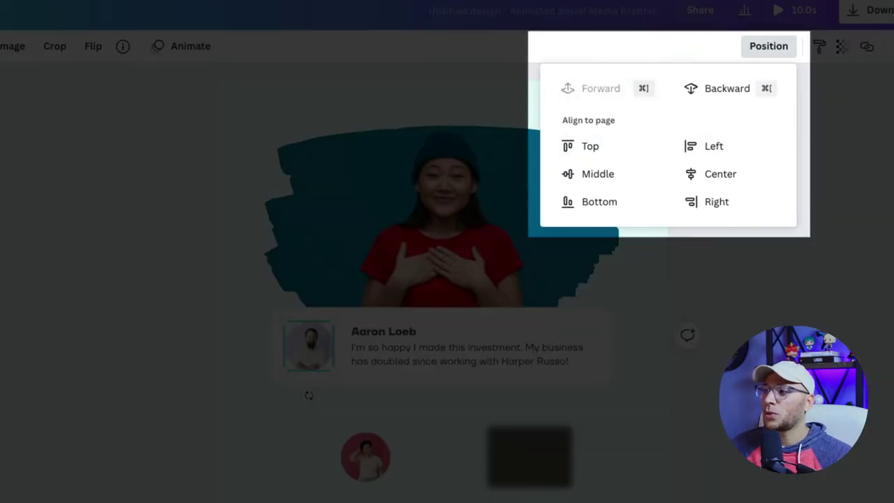
pyautogui.click(644, 280)
# Adjust the man's portrait and the testimonial text so they are vertically centred and evenly spaced inside the white card
pyautogui.moveTo(309, 345); pyautogui.dragTo(306, 346)
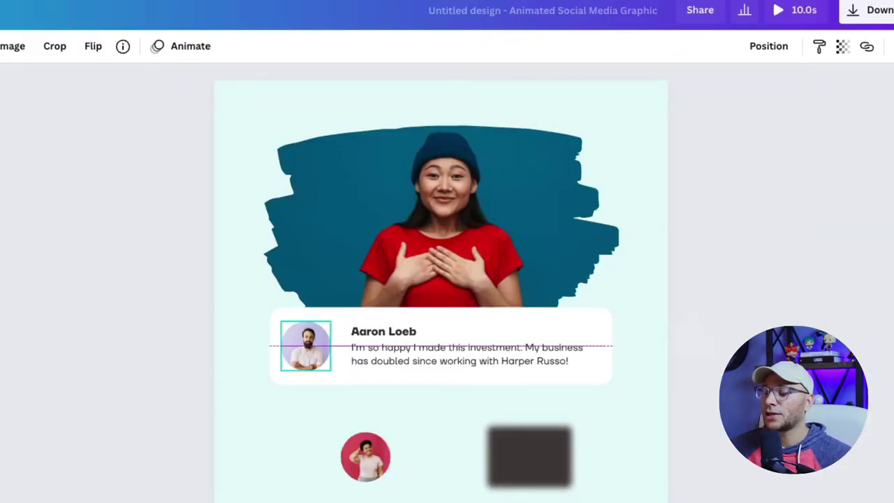
pyautogui.click(419, 413)
pyautogui.moveTo(468, 354)
pyautogui.mouseDown()
pyautogui.moveTo(483, 354)
pyautogui.moveTo(482, 346)
pyautogui.mouseUp()
pyautogui.click(309, 346)
pyautogui.moveTo(308, 346); pyautogui.dragTo(311, 346)
pyautogui.click(679, 345)
pyautogui.moveTo(671, 341); pyautogui.dragTo(251, 357)
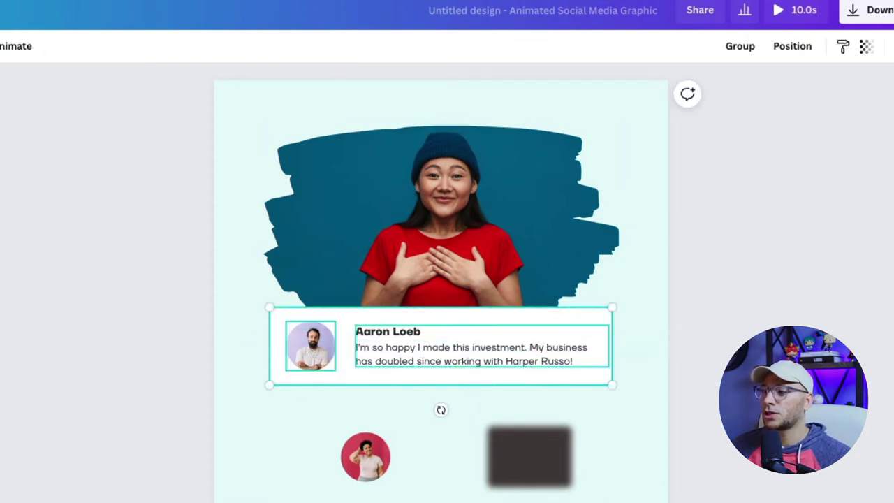
pyautogui.moveTo(461, 349); pyautogui.dragTo(447, 370)
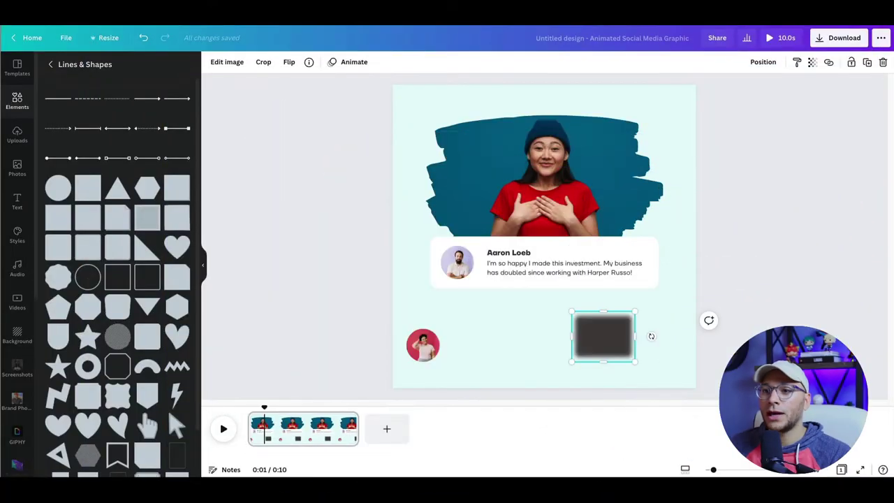
# Search all elements for "dark tablet blur shadow"
pyautogui.click(51, 65)
pyautogui.click(110, 68)
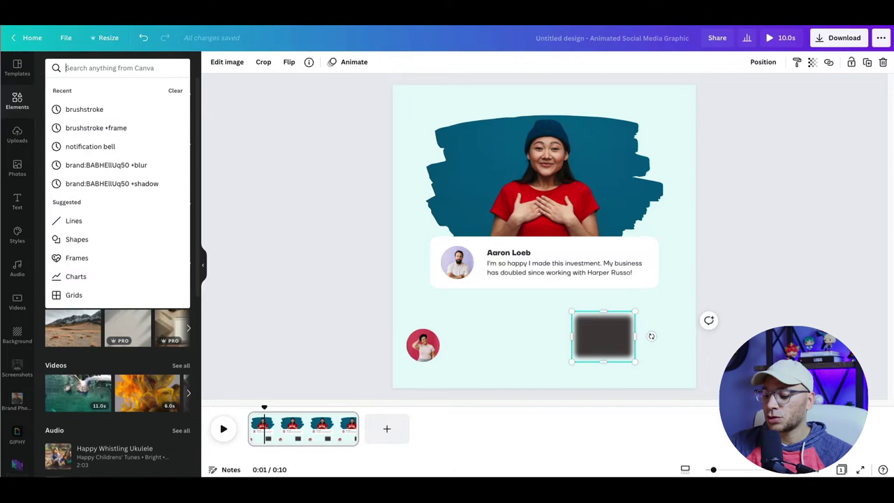
pyautogui.write('dark tablet blur')
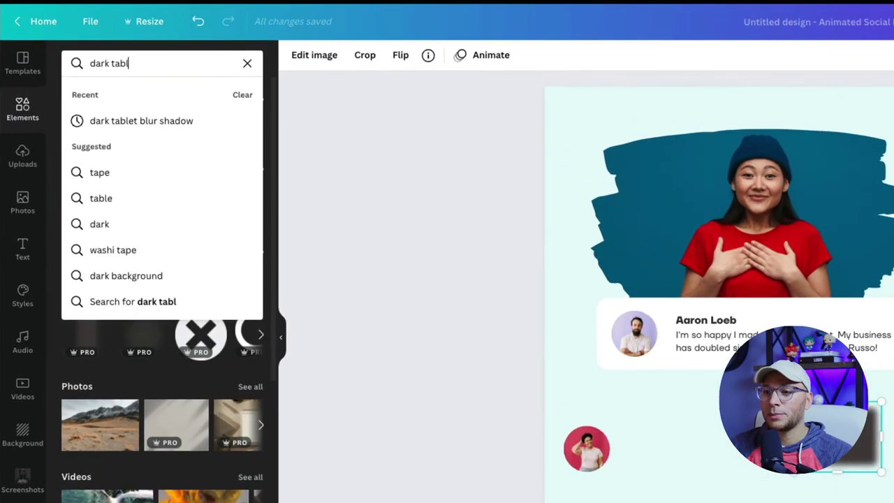
pyautogui.write(' shadow')
pyautogui.press('Return')
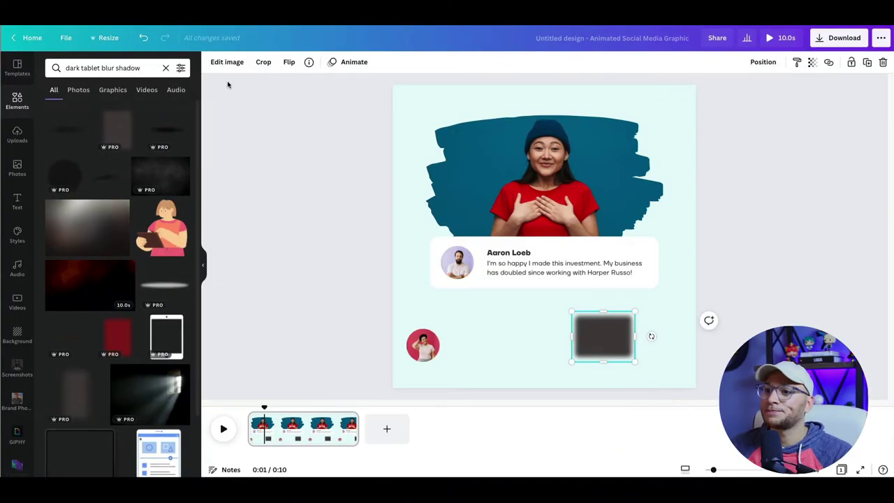
# Stretch the dark blurred shape to the white card's width, flatten it and position it behind the card's lower edge as a shadow
pyautogui.moveTo(603, 336); pyautogui.dragTo(545, 314)
pyautogui.moveTo(576, 287); pyautogui.dragTo(670, 224)
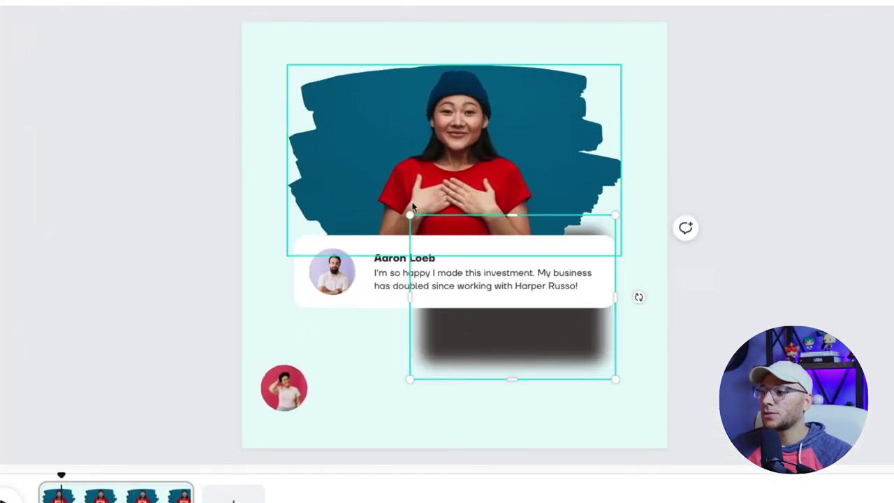
pyautogui.moveTo(410, 215); pyautogui.dragTo(275, 151)
pyautogui.moveTo(441, 124); pyautogui.dragTo(461, 317)
pyautogui.moveTo(499, 350); pyautogui.dragTo(503, 309)
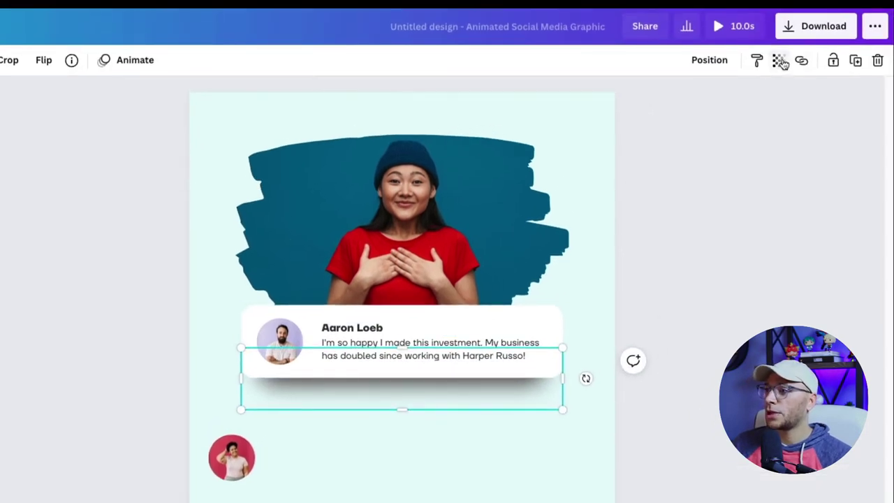
# Reduce the shadow's transparency value to 45
pyautogui.click(783, 63)
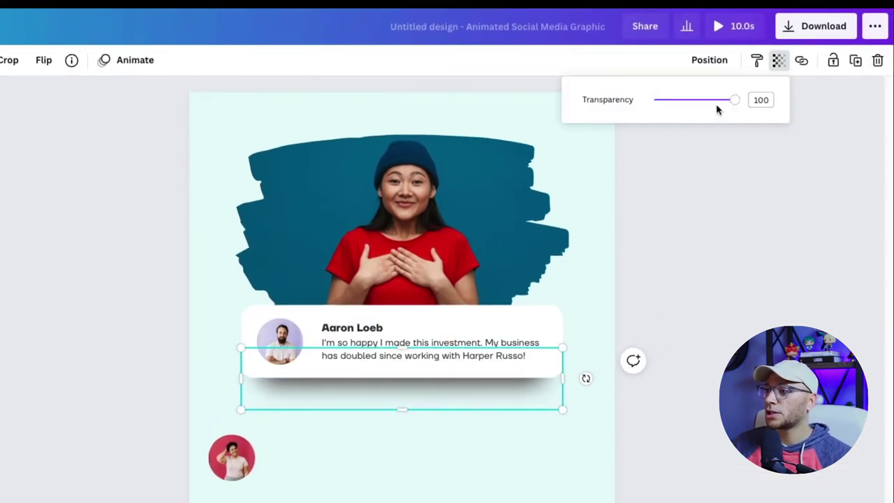
pyautogui.moveTo(733, 99); pyautogui.dragTo(691, 100)
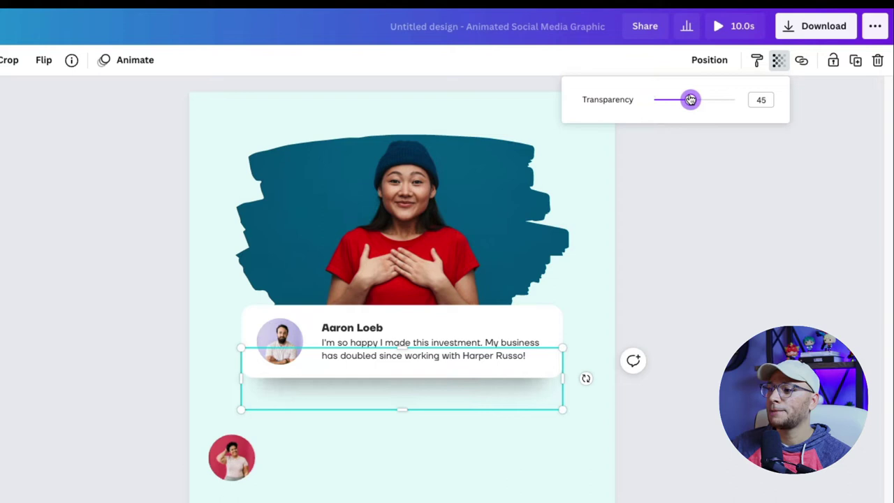
# Group the white testimonial card with the blurred shadow beneath it
pyautogui.click(241, 458)
pyautogui.click(445, 450)
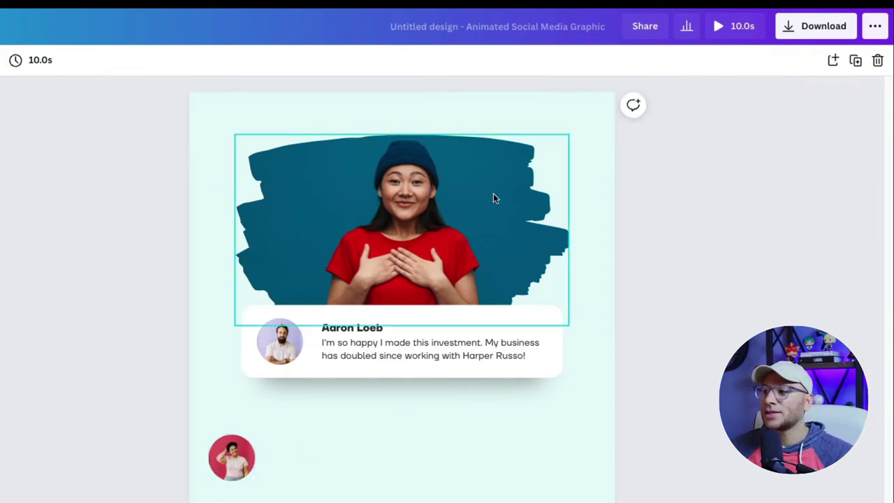
pyautogui.click(541, 320)
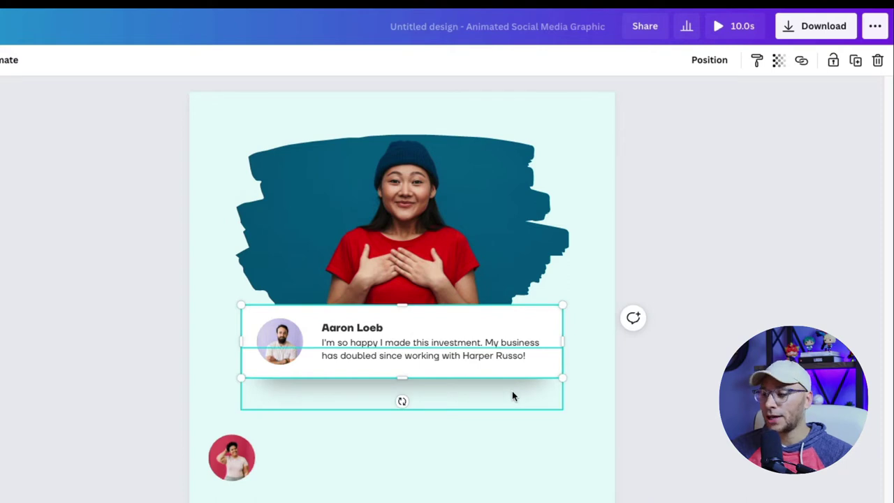
pyautogui.keyDown('shift'); pyautogui.click(512, 391); pyautogui.keyUp('shift')
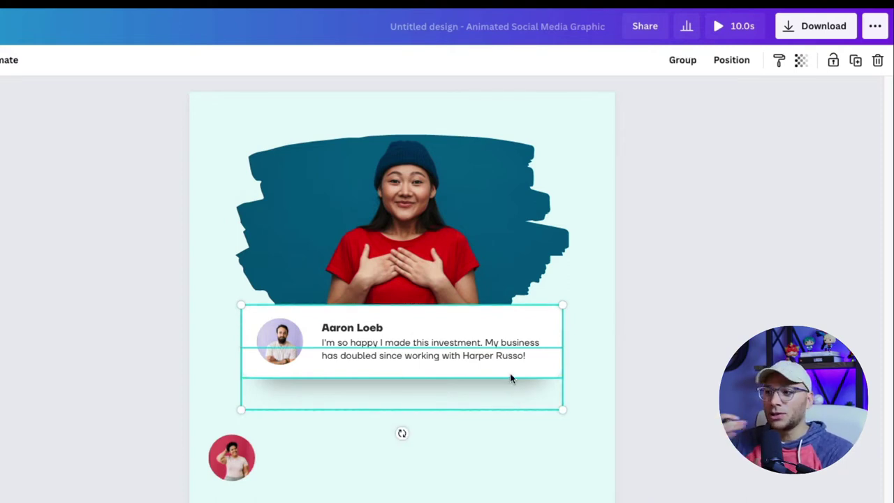
pyautogui.click(690, 70)
# Duplicate the complete testimonial card with its shadow, portrait and text, and place the copy directly below the original
pyautogui.moveTo(619, 329); pyautogui.dragTo(278, 366)
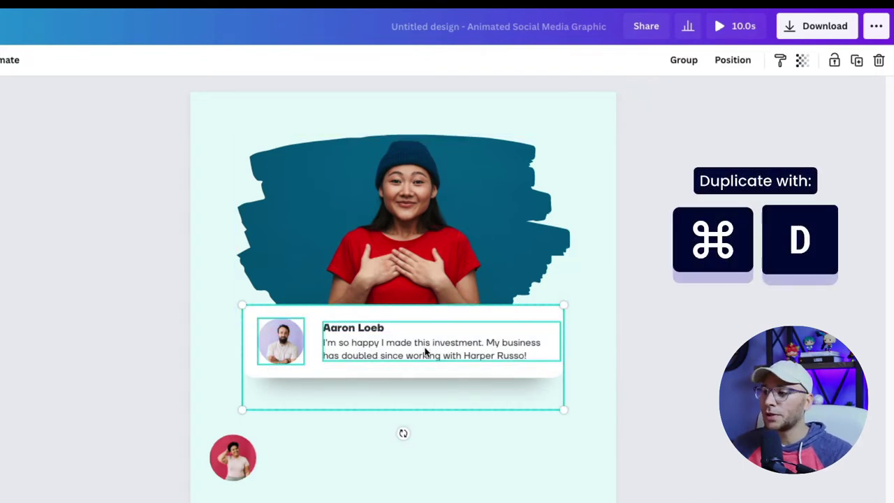
pyautogui.moveTo(418, 347); pyautogui.dragTo(441, 429)
pyautogui.click(649, 378)
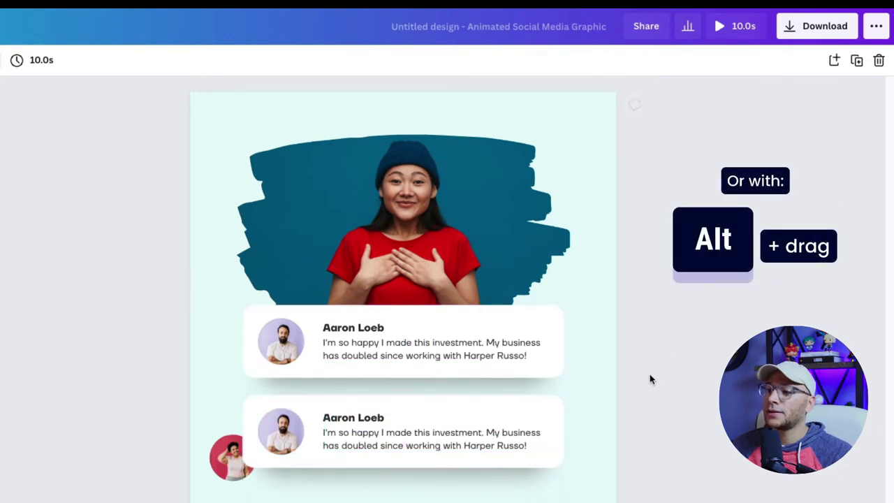
# Replace the second card's portrait with the woman's round photo and change the heading to the second customer's name
pyautogui.click(283, 433)
pyautogui.press('Delete')
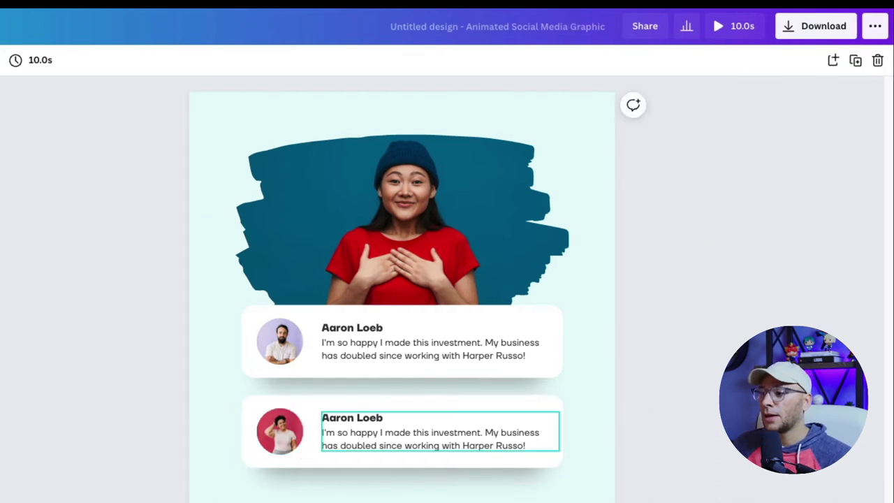
pyautogui.click(356, 418)
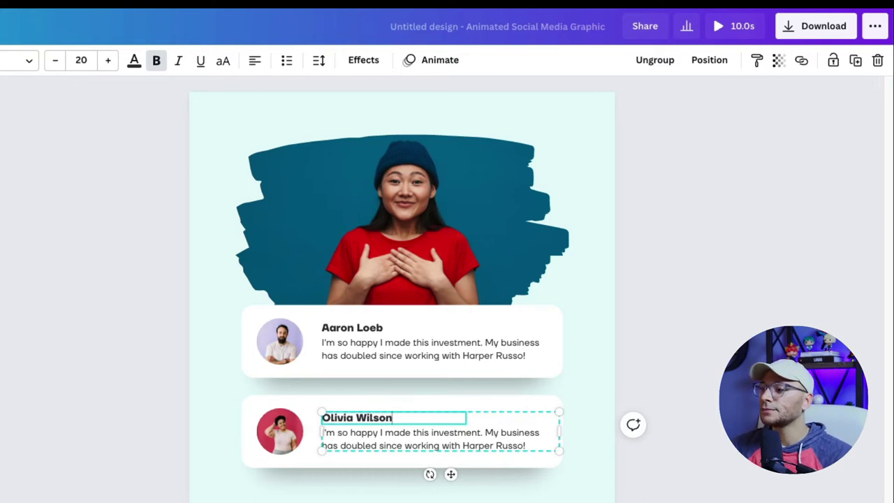
pyautogui.click(748, 262)
# Apply the Pop element animation to all parts of the upper testimonial card and to all parts of the lower one
pyautogui.moveTo(651, 335); pyautogui.dragTo(261, 363)
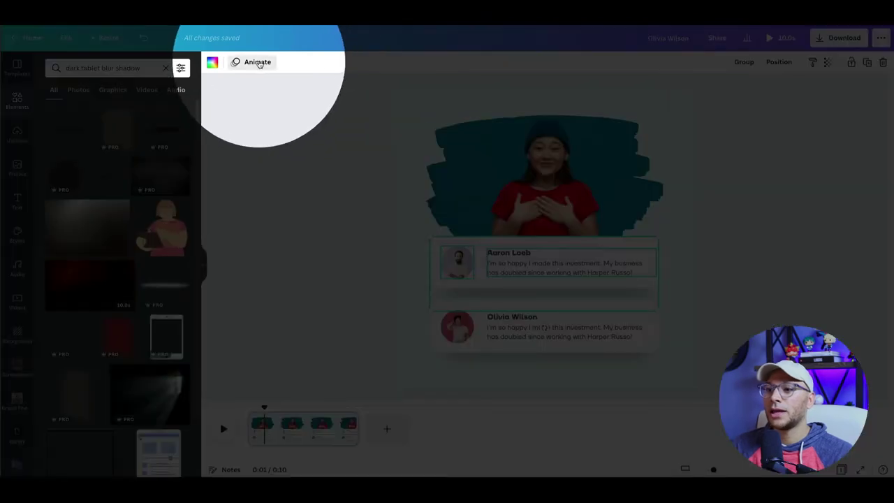
pyautogui.click(253, 62)
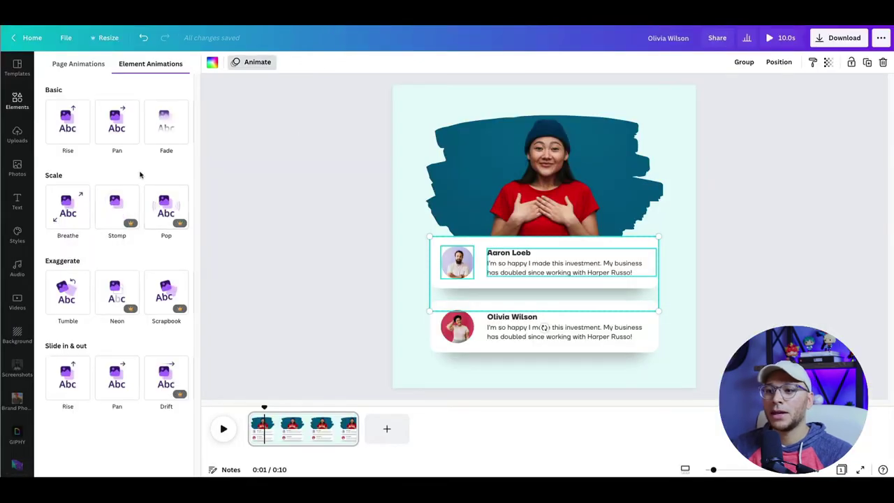
pyautogui.click(167, 203)
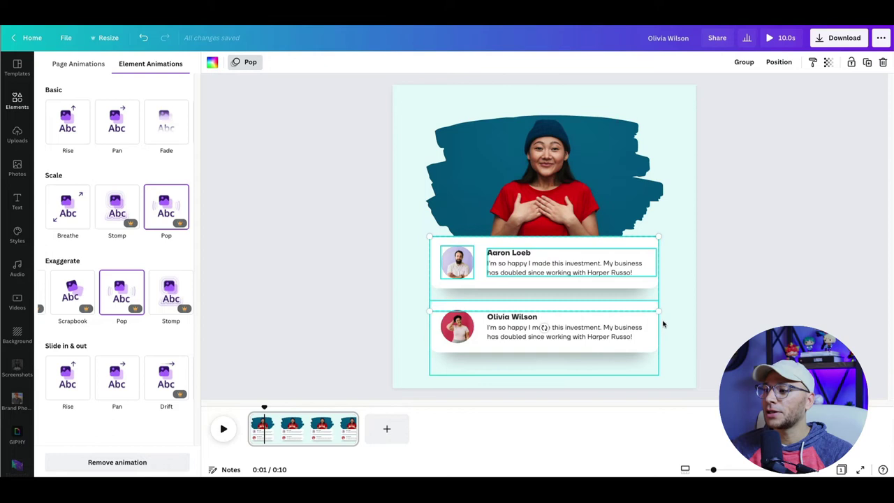
pyautogui.moveTo(710, 312); pyautogui.dragTo(427, 373)
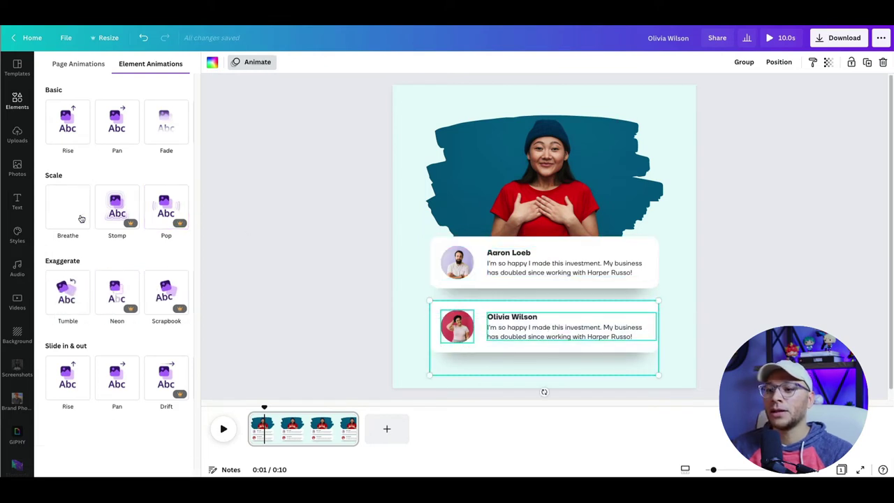
pyautogui.click(165, 206)
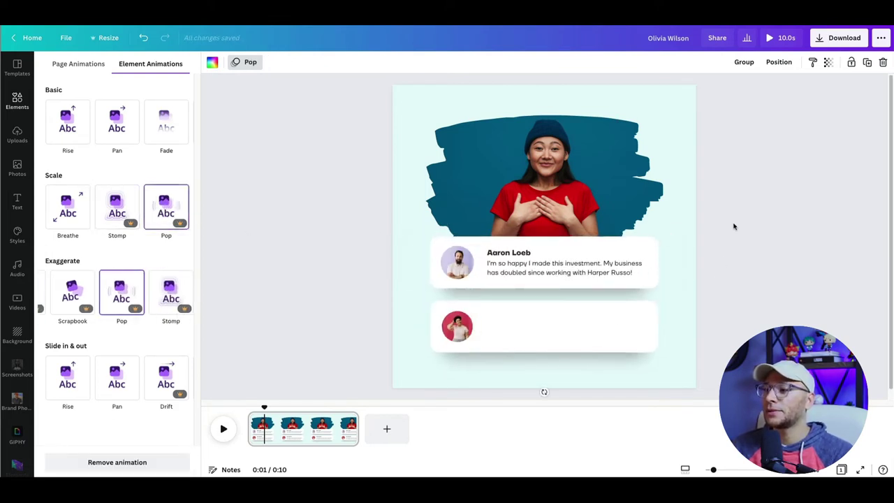
# Preview the animated design in full screen, return to the editor and rewind the playhead to the start
pyautogui.click(738, 195)
pyautogui.click(774, 40)
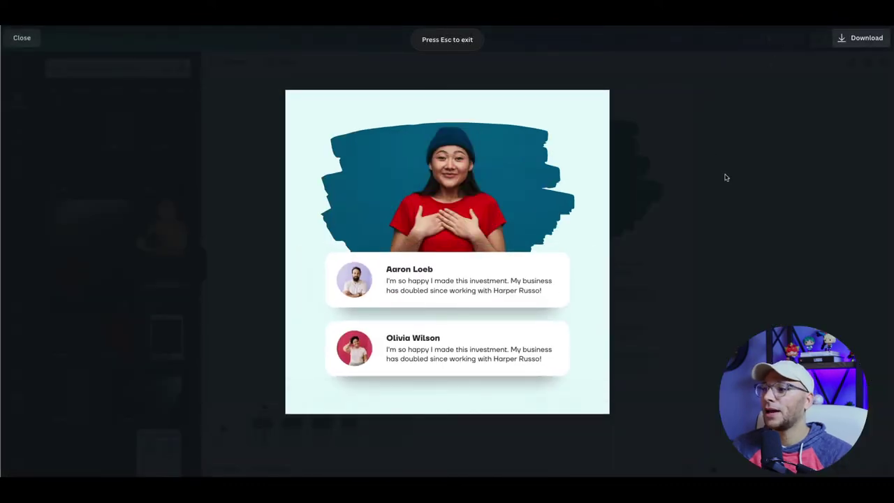
pyautogui.press('Escape')
pyautogui.moveTo(267, 407); pyautogui.dragTo(233, 409)
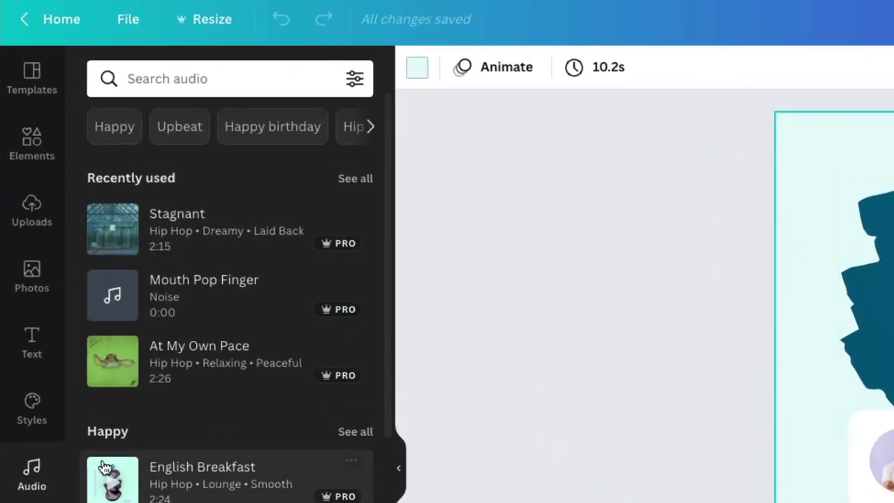
# Search the audio library for "sound effects" and browse the tracks, previewing ASMR Paper and Writing and Crunchy Snow
pyautogui.click(180, 67)
pyautogui.write('sound effe')
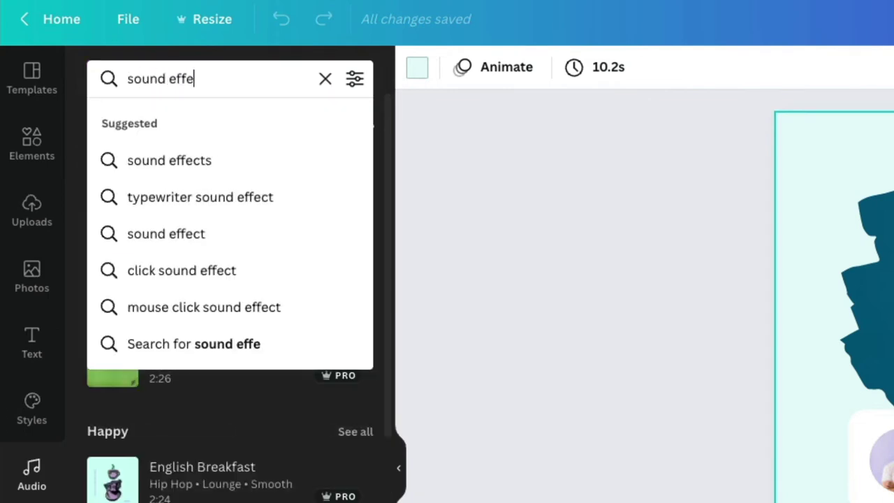
pyautogui.click(180, 149)
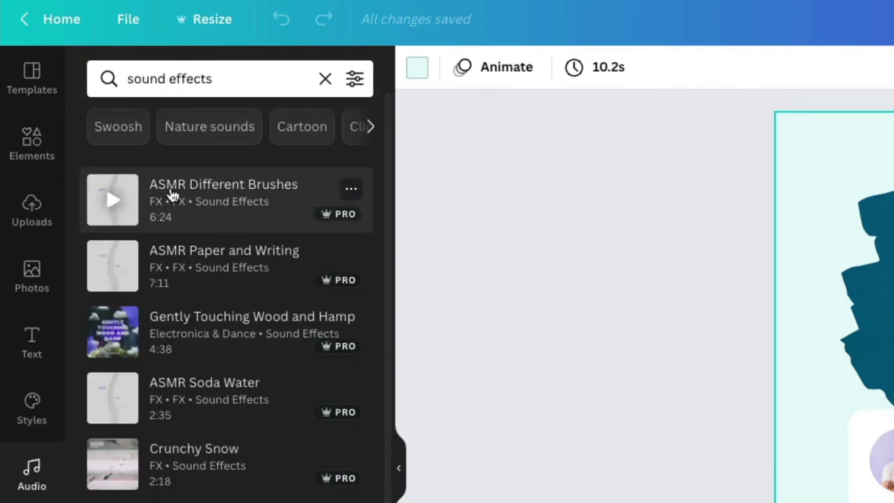
pyautogui.click(112, 265)
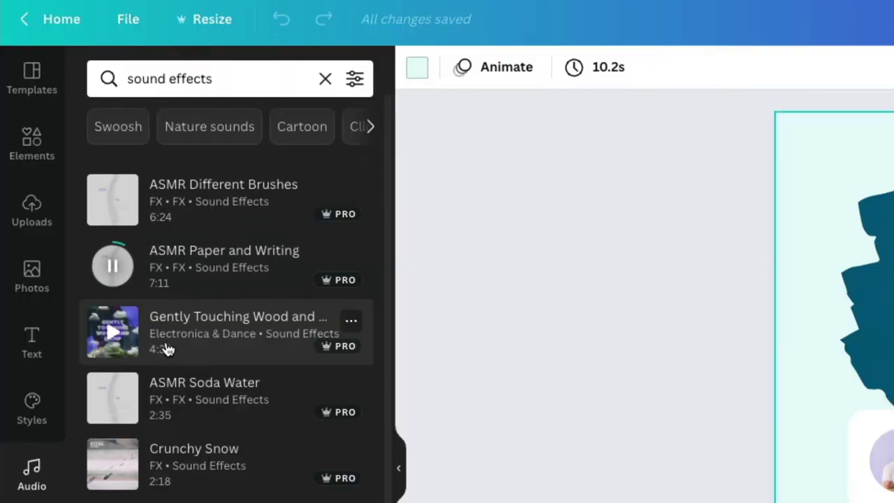
pyautogui.click(113, 466)
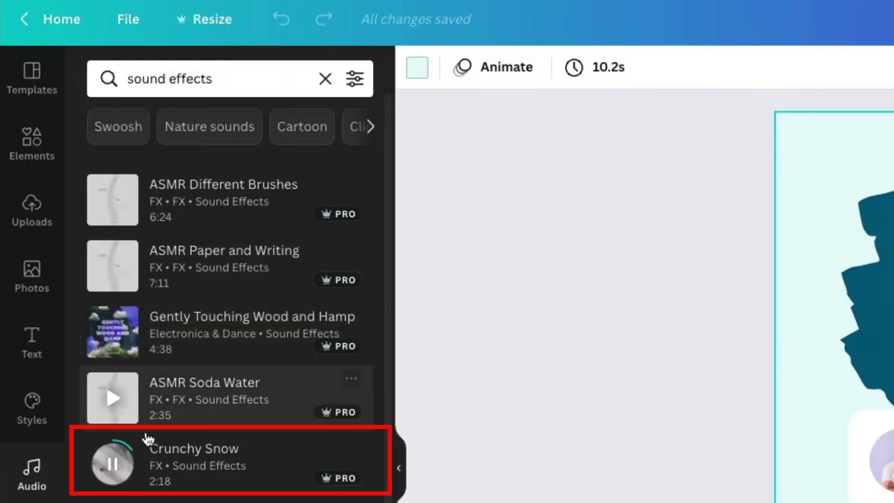
pyautogui.click(96, 370)
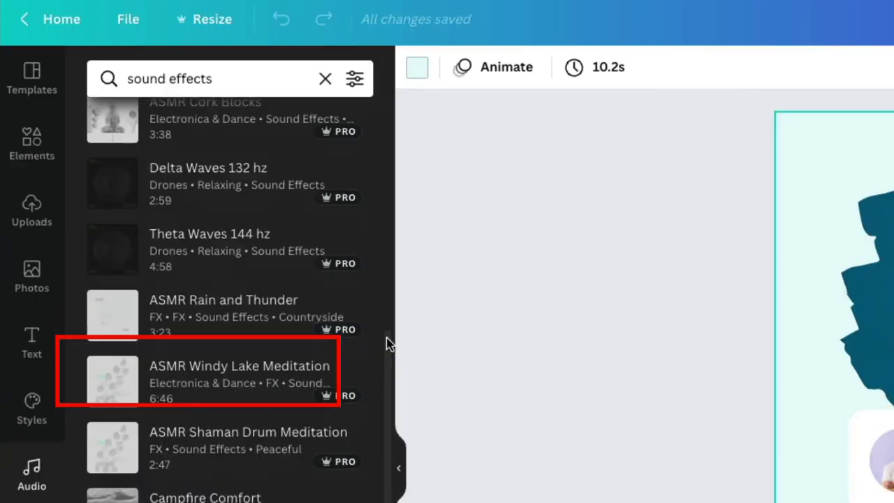
pyautogui.moveTo(386, 343); pyautogui.dragTo(407, 431)
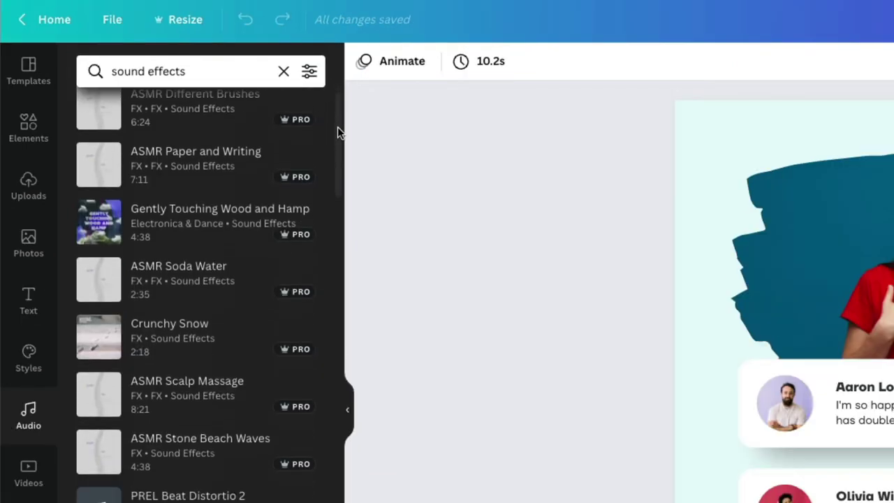
pyautogui.moveTo(390, 149); pyautogui.dragTo(391, 198)
pyautogui.moveTo(340, 174); pyautogui.dragTo(340, 309)
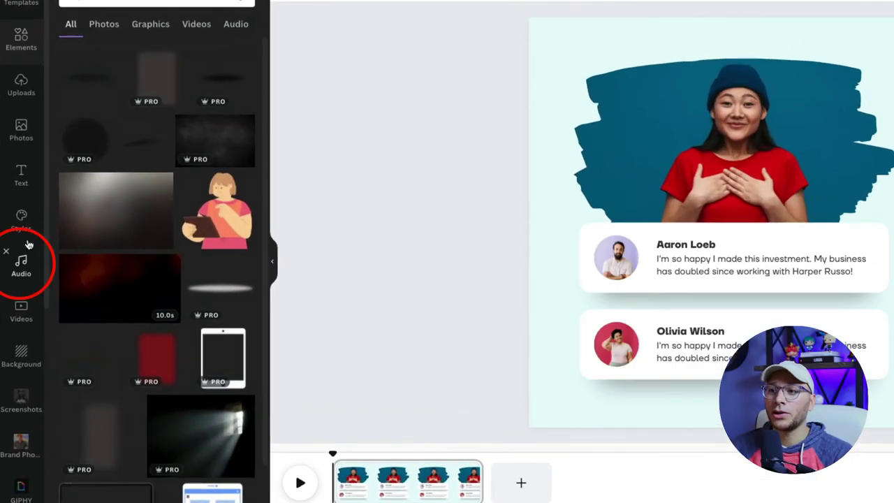
# Add the recently used Mouth Pop Finger sound to the start of the page's timeline
pyautogui.click(22, 262)
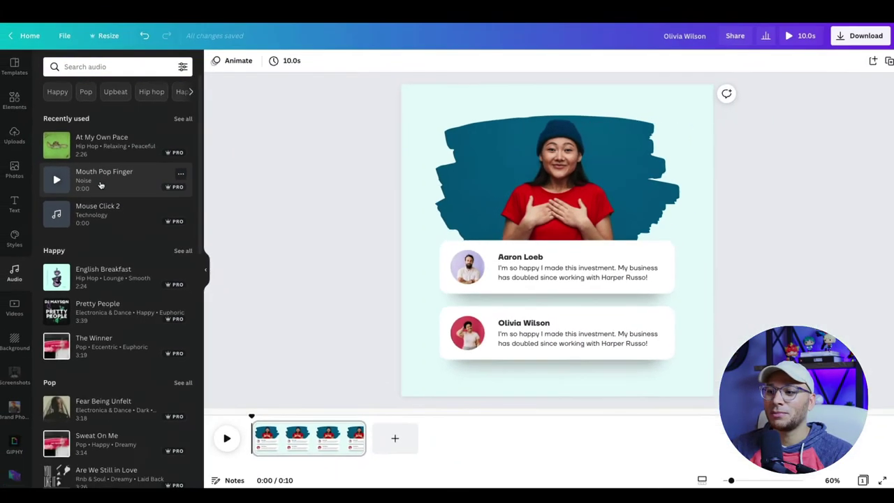
pyautogui.click(99, 209)
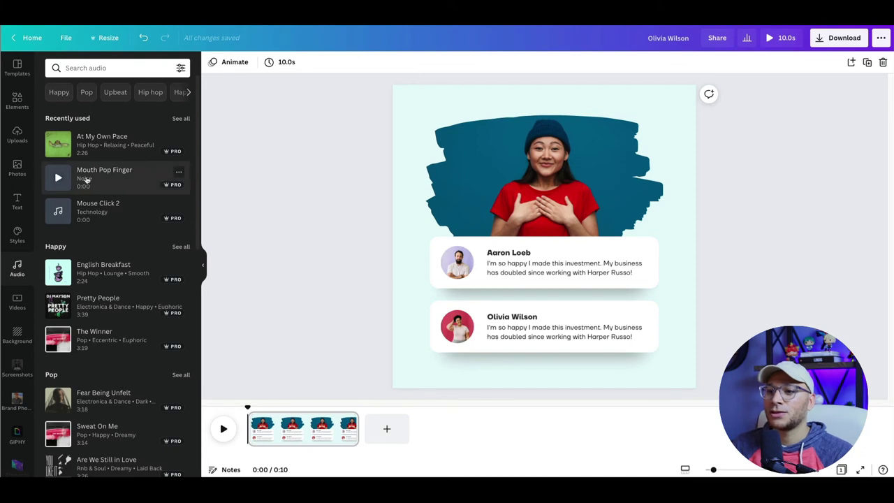
pyautogui.moveTo(88, 178); pyautogui.dragTo(274, 428)
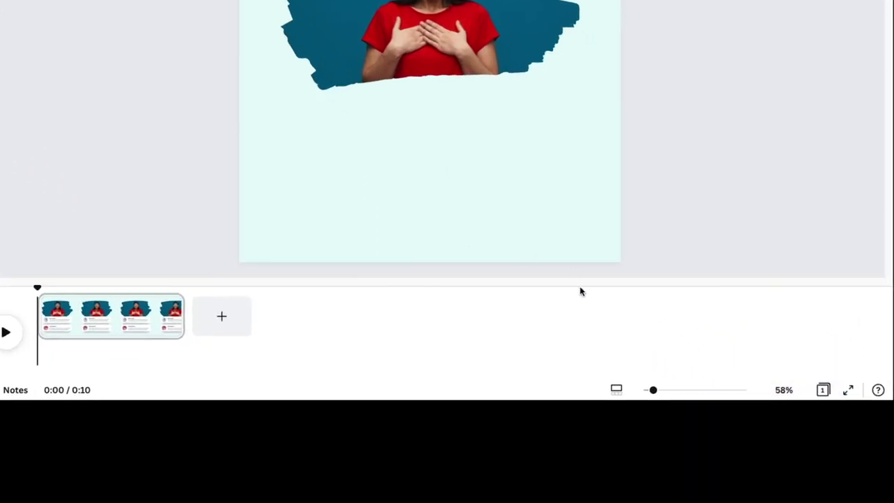
# Enlarge the timeline, shift the pop sound to the moment the first card appears and play it back to check the timing
pyautogui.click(617, 391)
pyautogui.moveTo(666, 392); pyautogui.dragTo(772, 393)
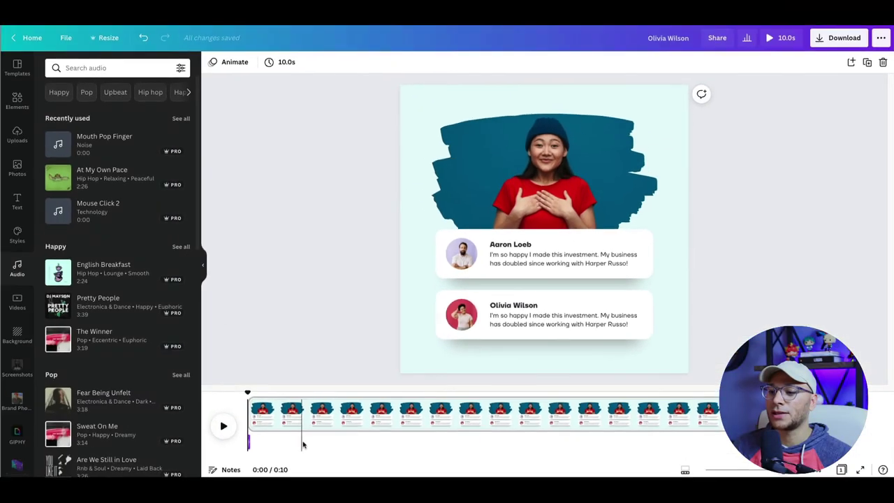
pyautogui.moveTo(250, 443); pyautogui.dragTo(260, 445)
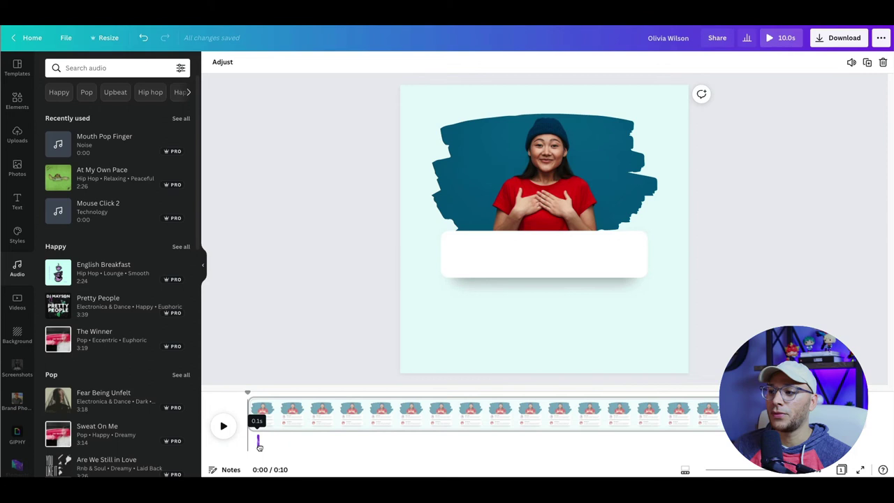
pyautogui.click(257, 393)
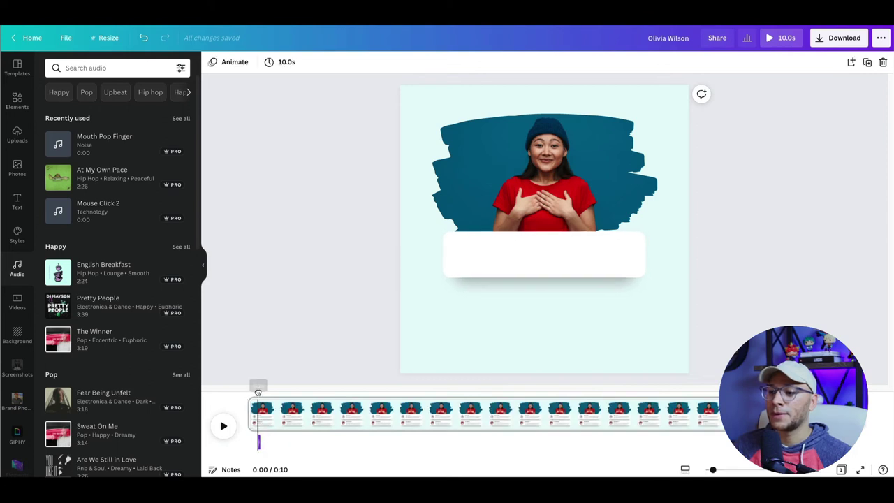
pyautogui.click(224, 426)
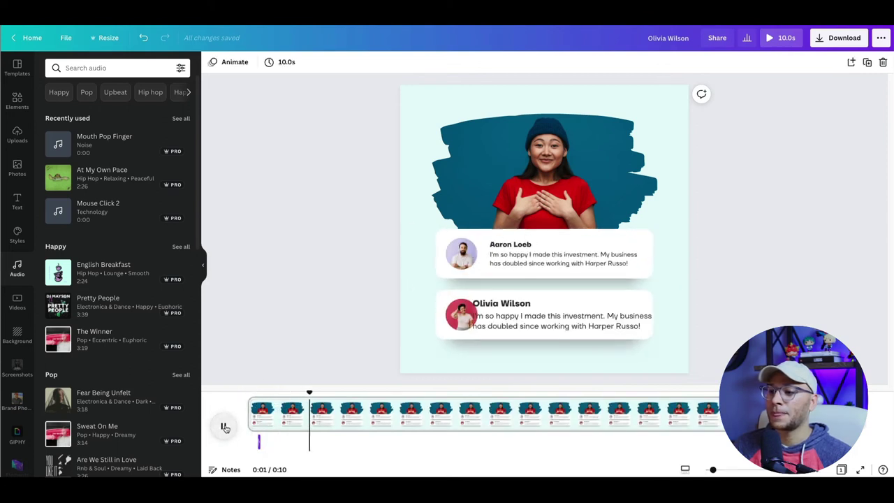
pyautogui.click(224, 428)
# Add a second Mouth Pop Finger sound where the second testimonial card appears and play back the result
pyautogui.moveTo(316, 392); pyautogui.dragTo(292, 405)
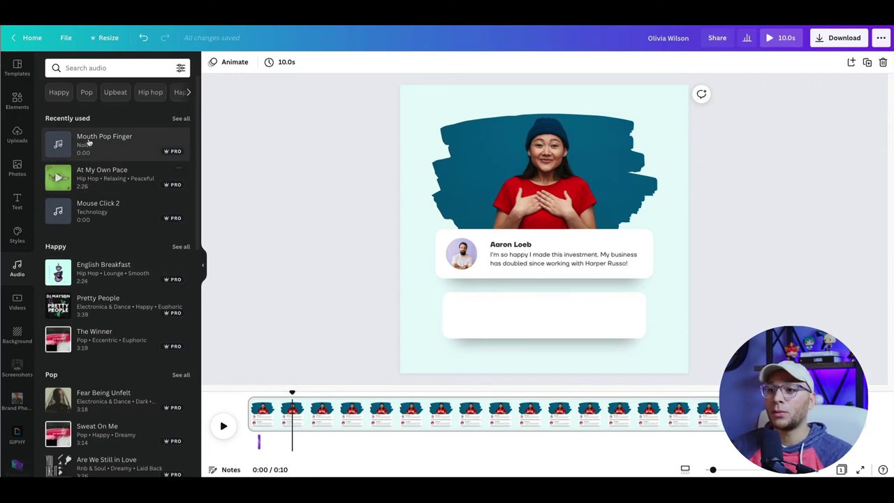
pyautogui.moveTo(127, 146); pyautogui.dragTo(325, 433)
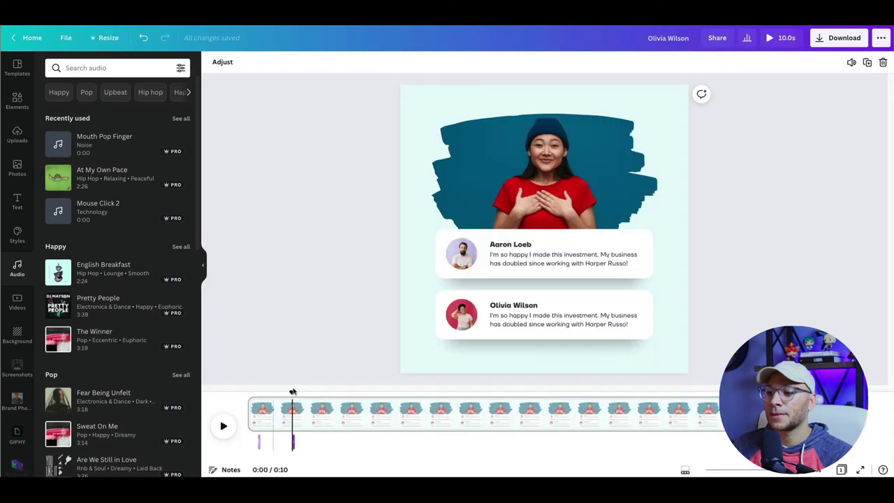
pyautogui.click(293, 392)
pyautogui.click(223, 425)
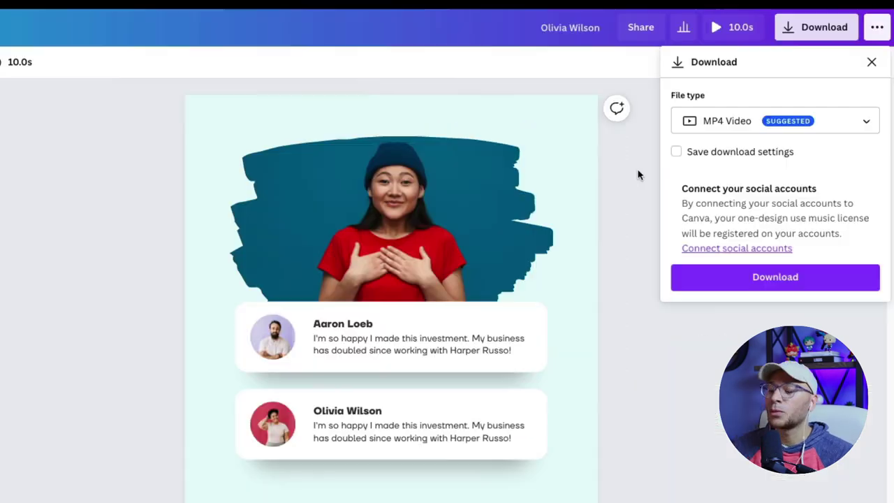
# Open the download settings with MP4 Video as the file type
pyautogui.click(800, 31)
pyautogui.click(801, 32)
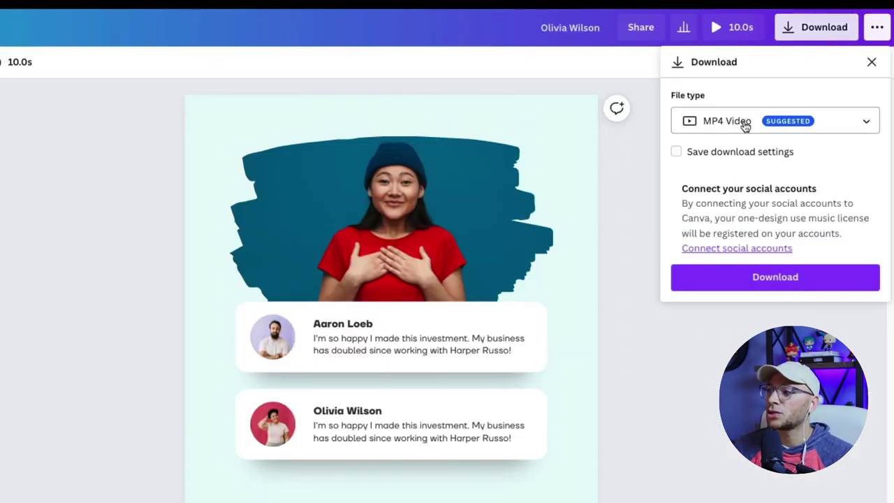